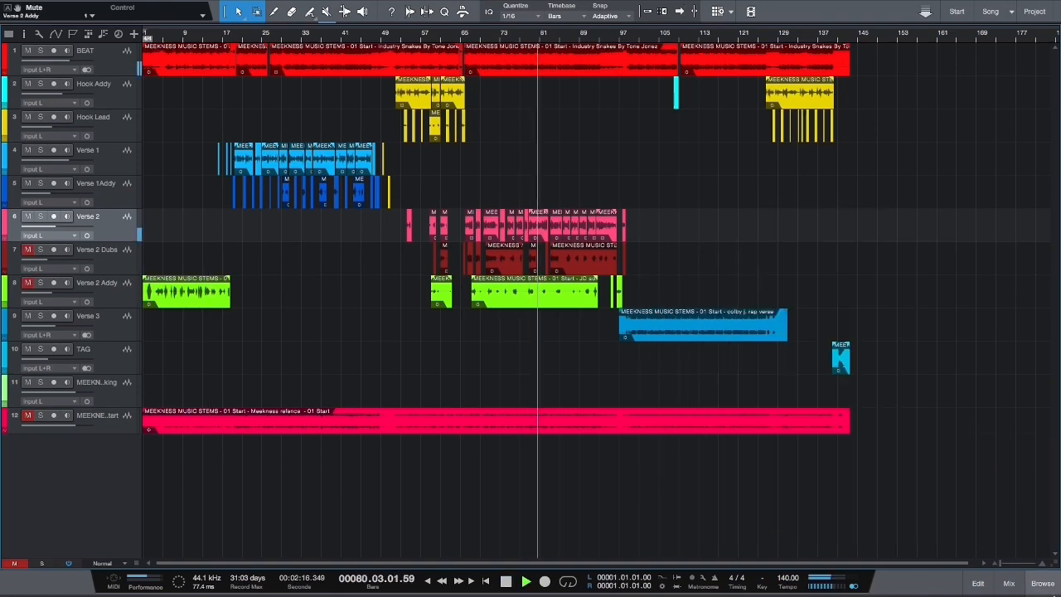
Step: Inspect the Verse 2 clip waveforms from around bar 83 in the zoomed-in audio editor during playback, and close the editor
{"action": "left_click", "coordinate": [980, 585]}
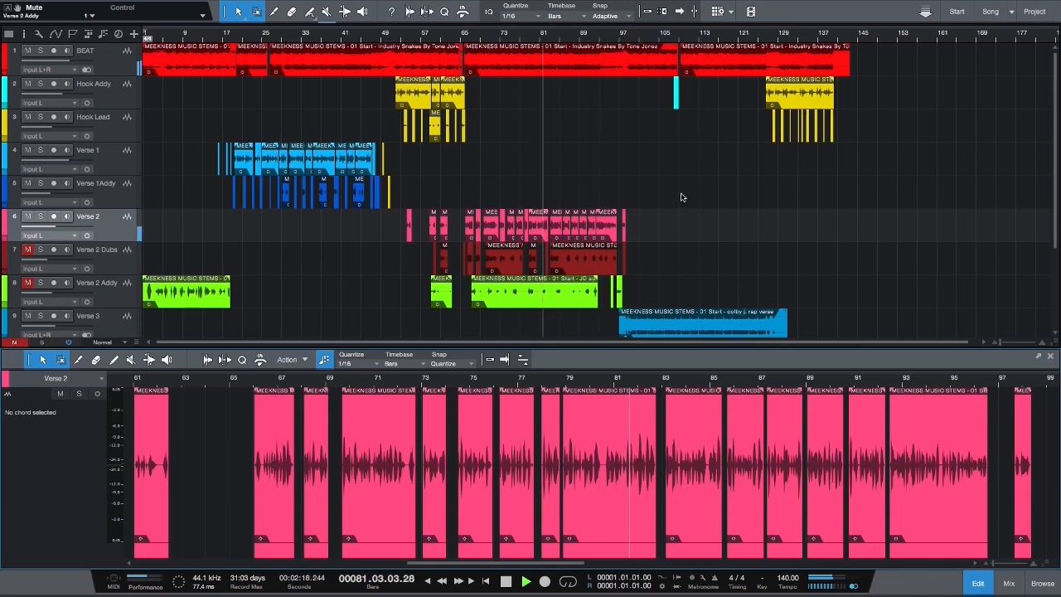
{"action": "left_click", "coordinate": [556, 231]}
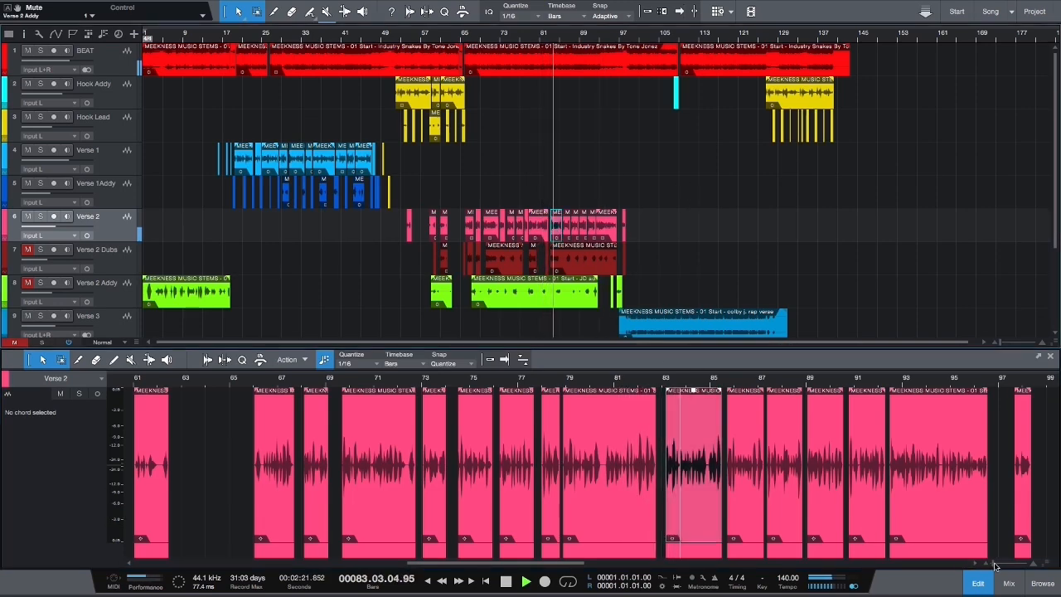
{"action": "left_click_drag", "start_coordinate": [994, 563], "coordinate": [1000, 563]}
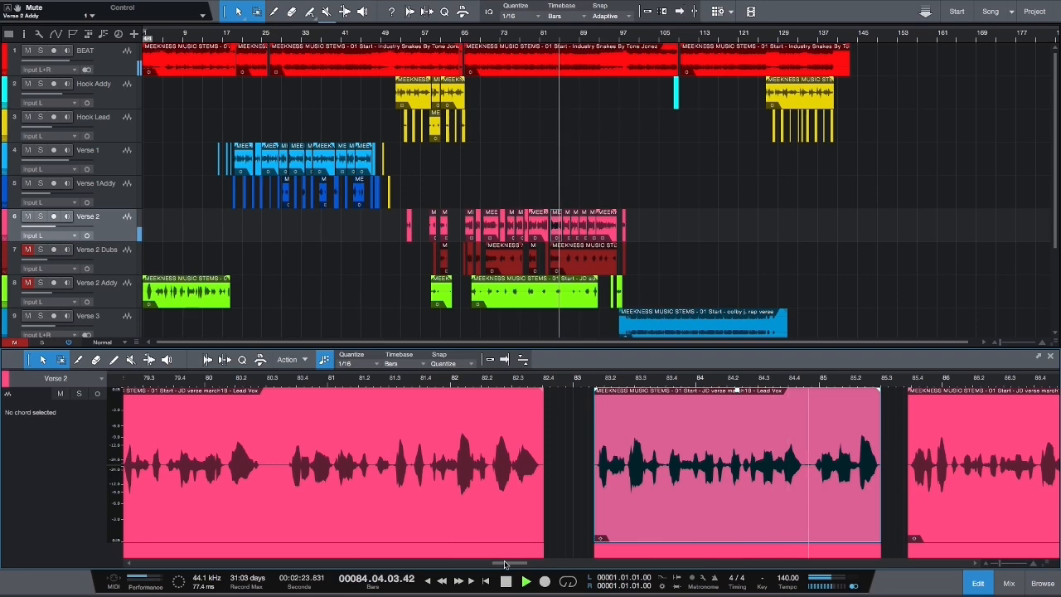
{"action": "left_click_drag", "start_coordinate": [505, 564], "coordinate": [524, 571]}
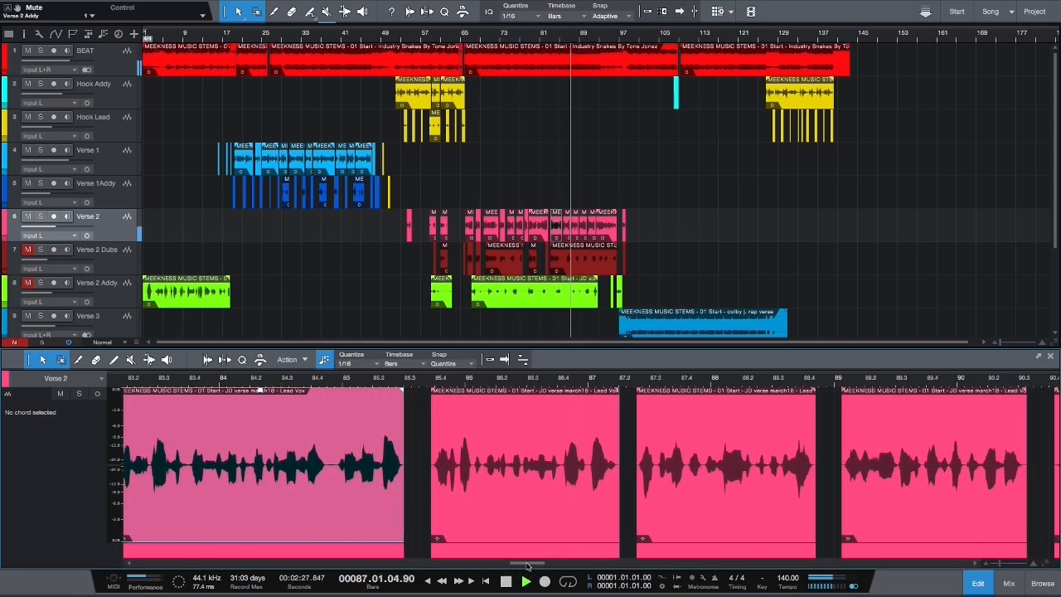
{"action": "key", "text": "space"}
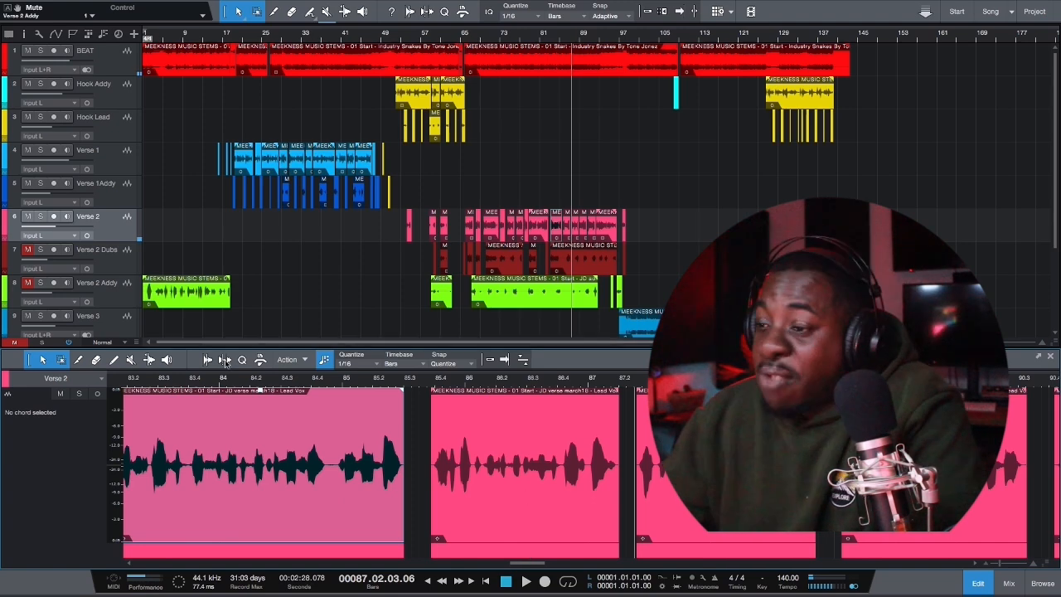
{"action": "left_click", "coordinate": [980, 585]}
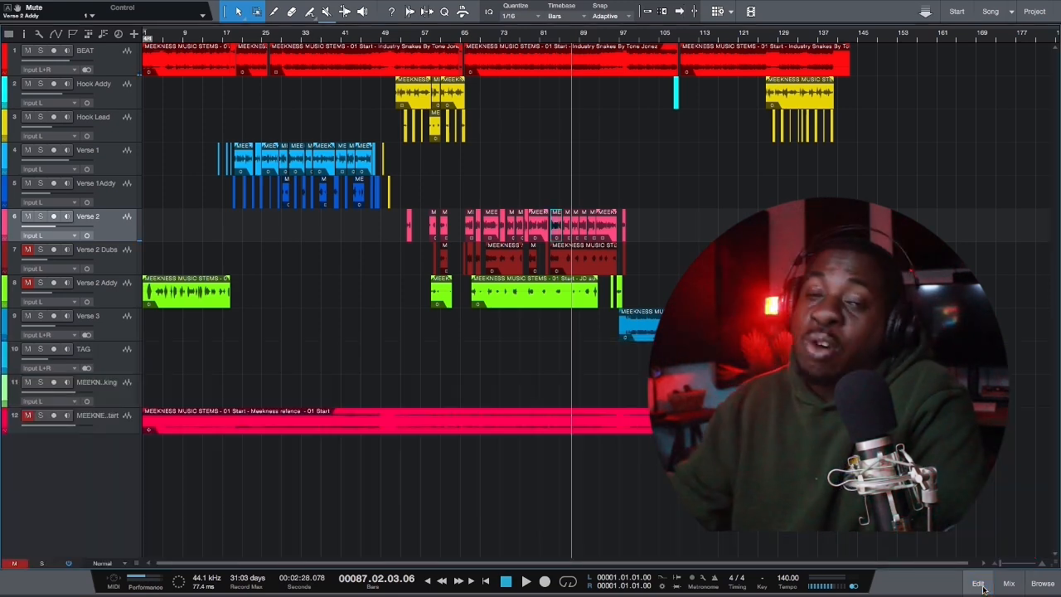
Step: Open the mixer and Verse 2's first Nectar insert, and review its Pitch and EQ 1 modules
{"action": "left_click", "coordinate": [1009, 583]}
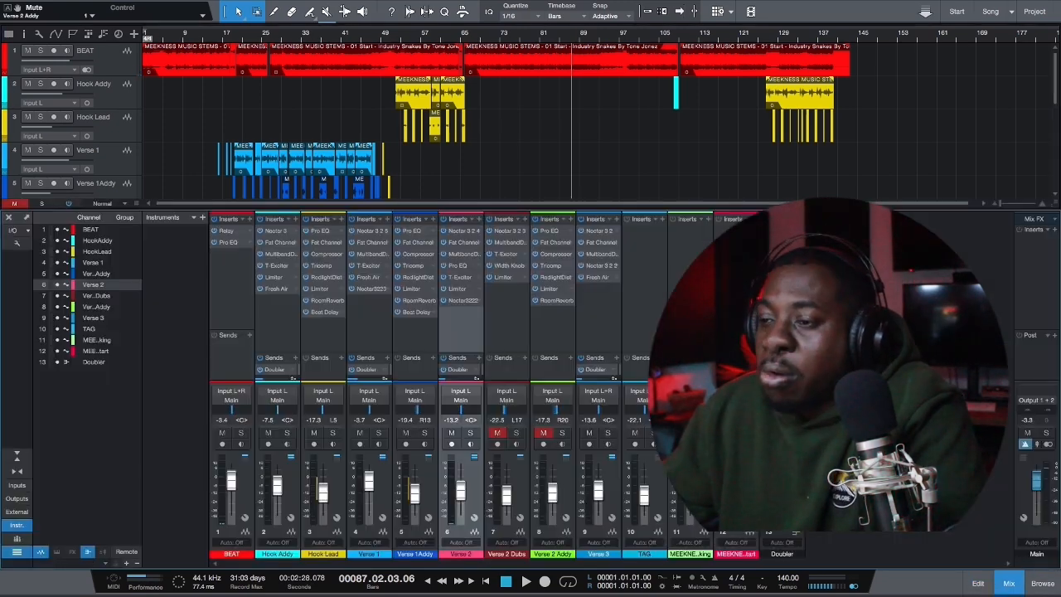
{"action": "left_click", "coordinate": [463, 230]}
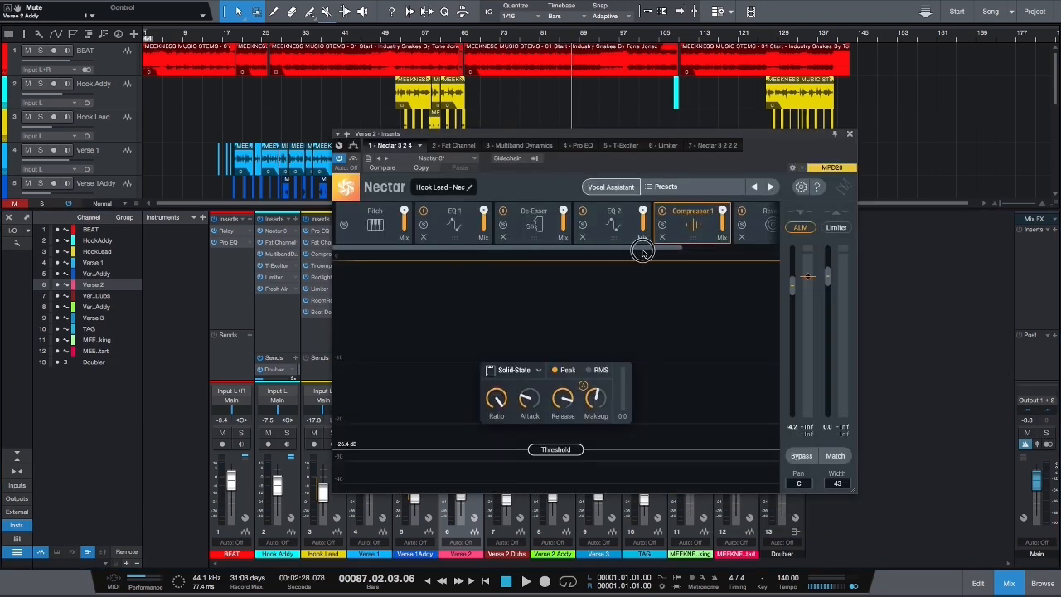
{"action": "left_click", "coordinate": [377, 237]}
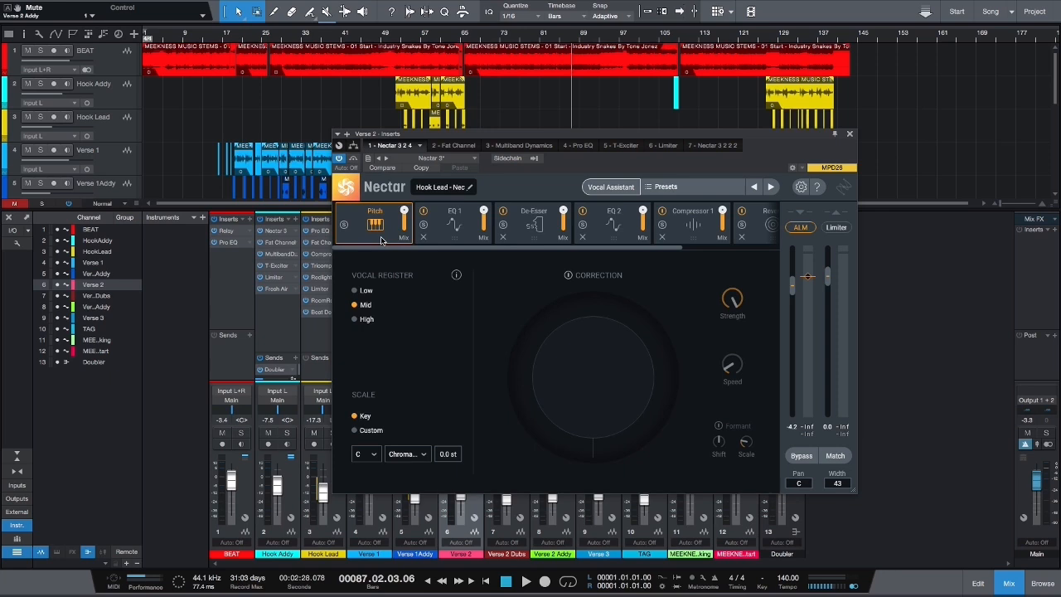
{"action": "left_click", "coordinate": [460, 240]}
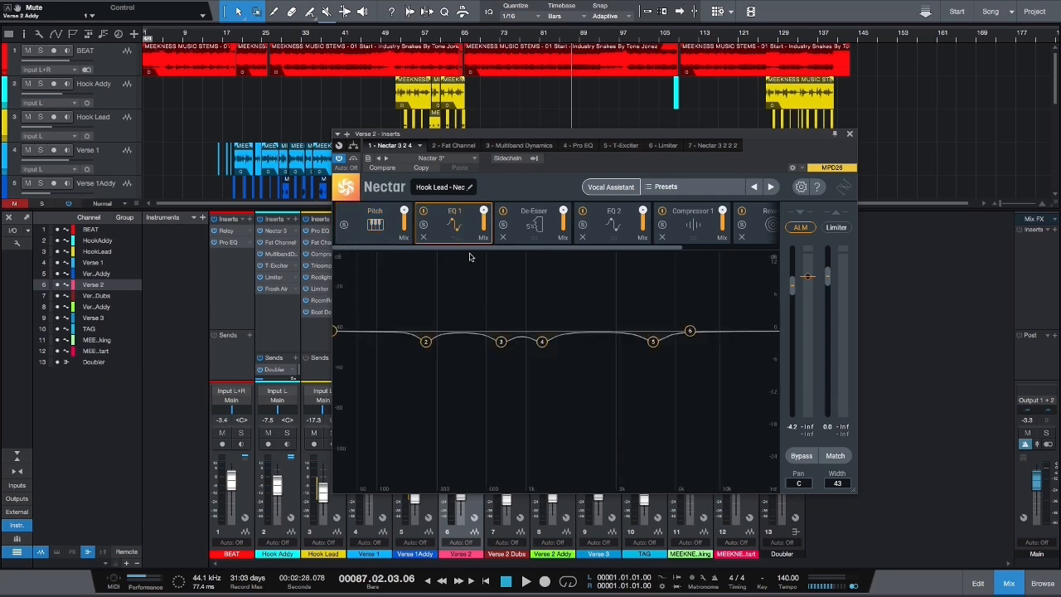
{"action": "left_click_drag", "start_coordinate": [500, 135], "coordinate": [397, 135]}
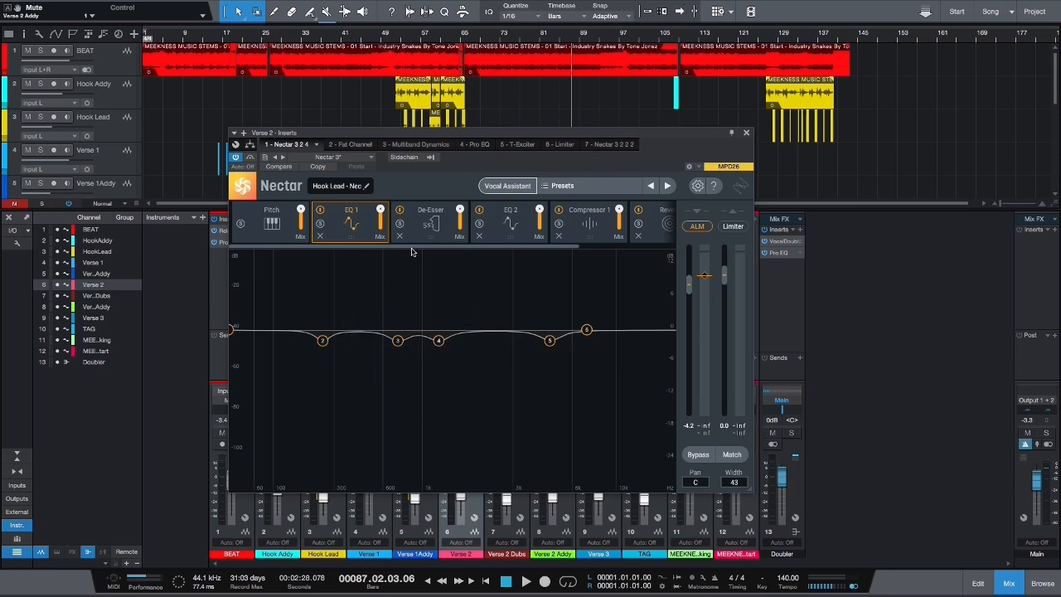
Step: Show Nectar's De-Esser module and play the song to monitor Verse 2 through it, keeping the Verse 2 track in view
{"action": "left_click", "coordinate": [441, 240]}
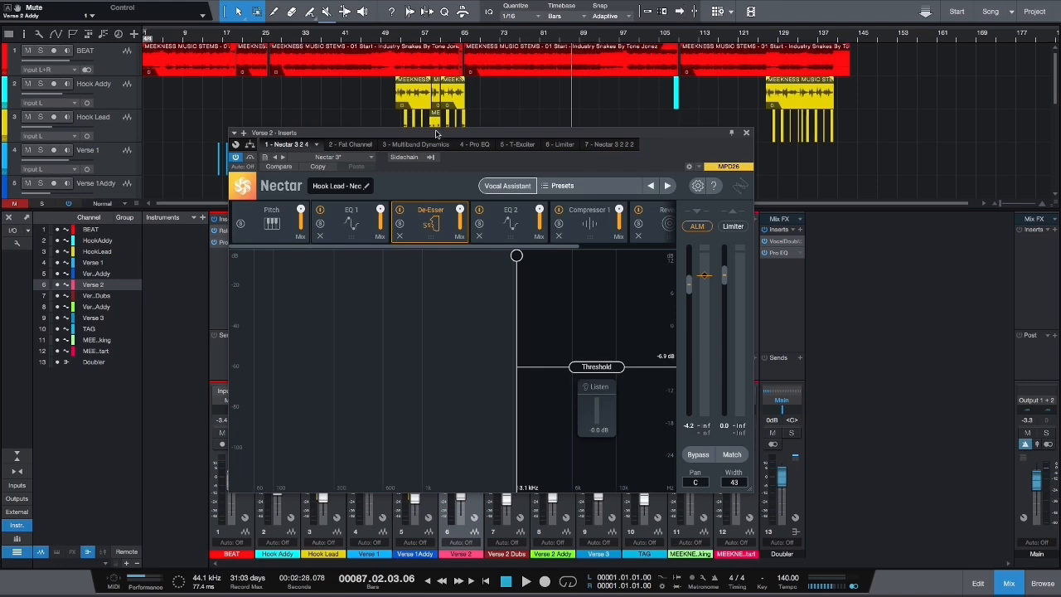
{"action": "left_click_drag", "start_coordinate": [436, 133], "coordinate": [437, 212]}
{"action": "scroll", "coordinate": [454, 160], "scroll_direction": "down", "scroll_amount": 1}
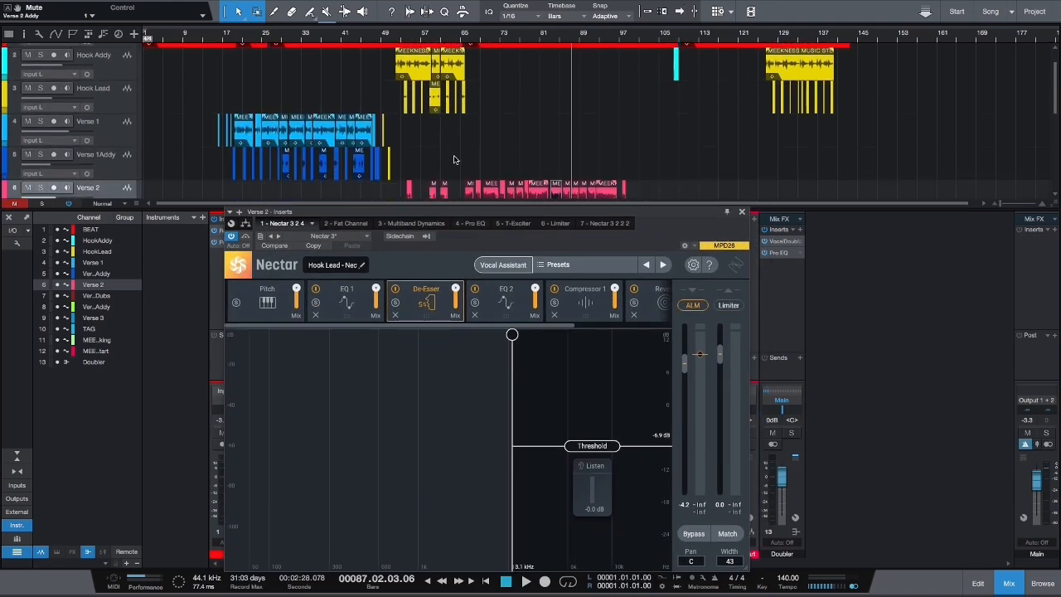
{"action": "scroll", "coordinate": [572, 120], "scroll_direction": "down", "scroll_amount": 1}
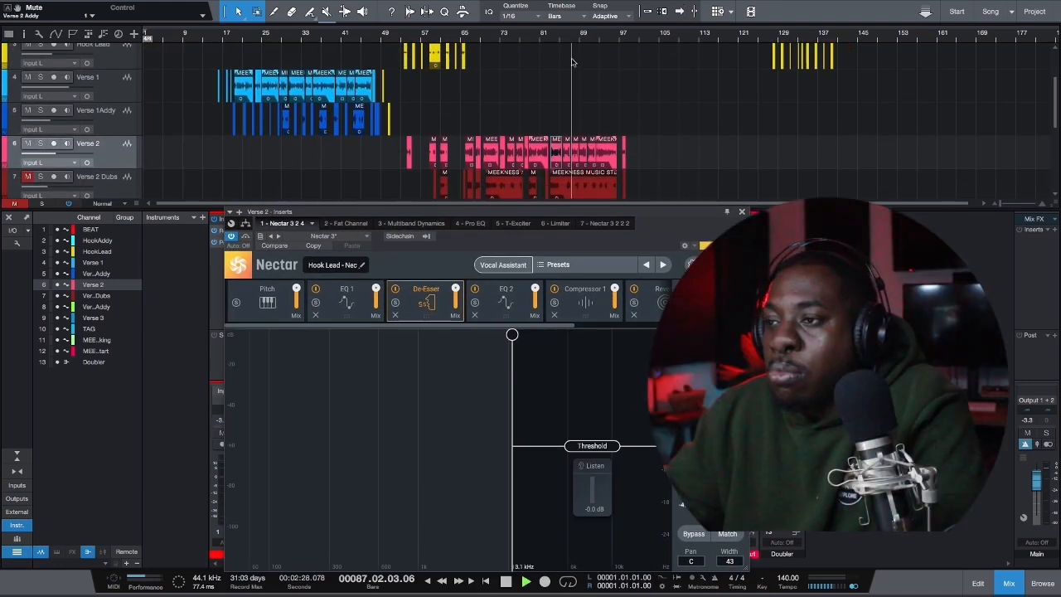
{"action": "key", "text": "space"}
{"action": "left_click_drag", "start_coordinate": [565, 211], "coordinate": [535, 161]}
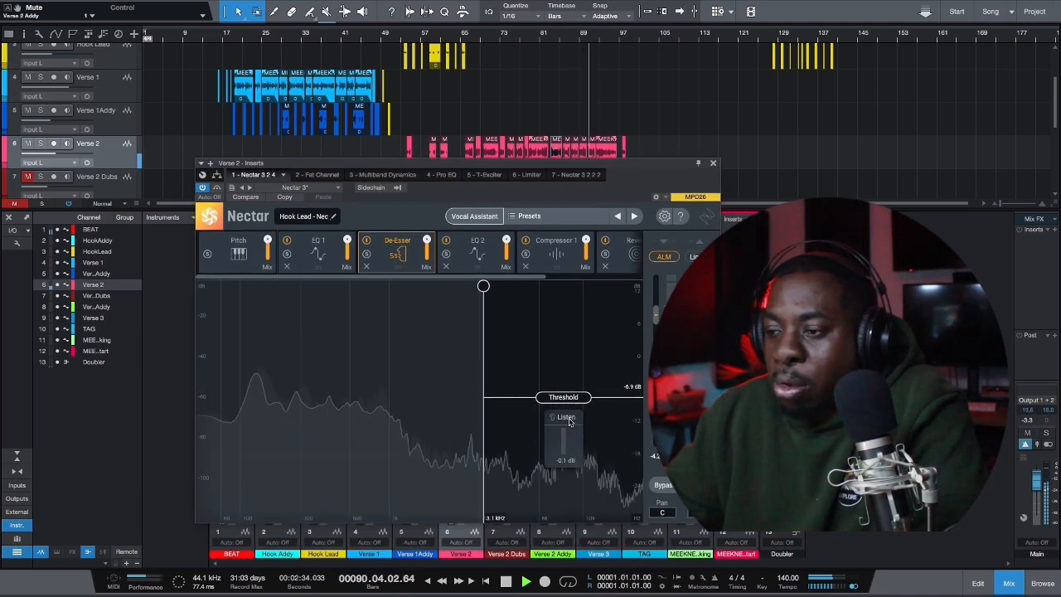
Step: Lower the De-Esser threshold to -7.9 dB while auditioning the detected sibilance with Listen, and turn Listen off
{"action": "left_click", "coordinate": [567, 418]}
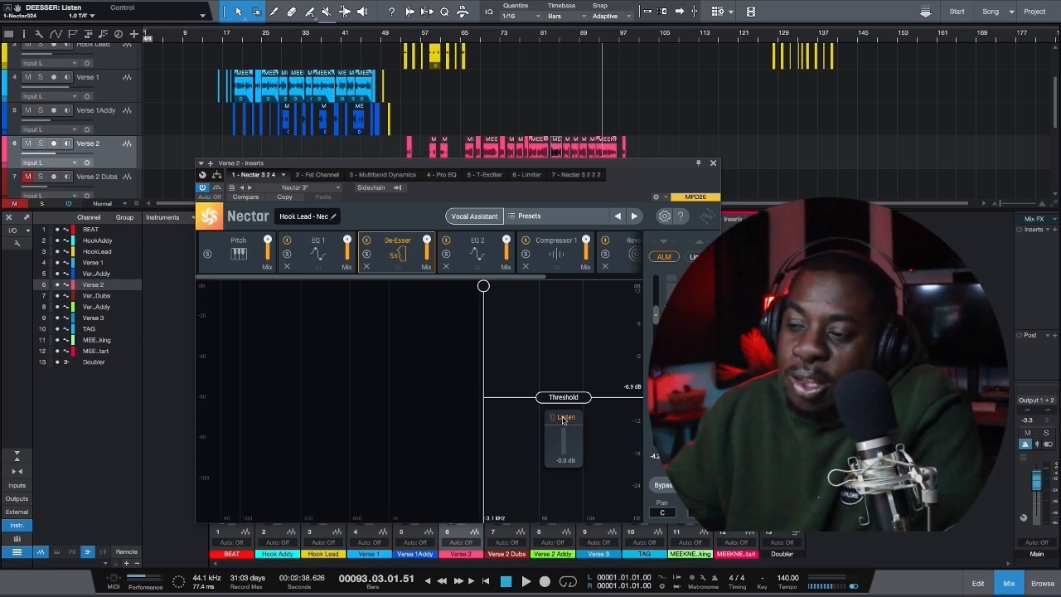
{"action": "scroll", "coordinate": [563, 421], "scroll_direction": "down", "scroll_amount": 1}
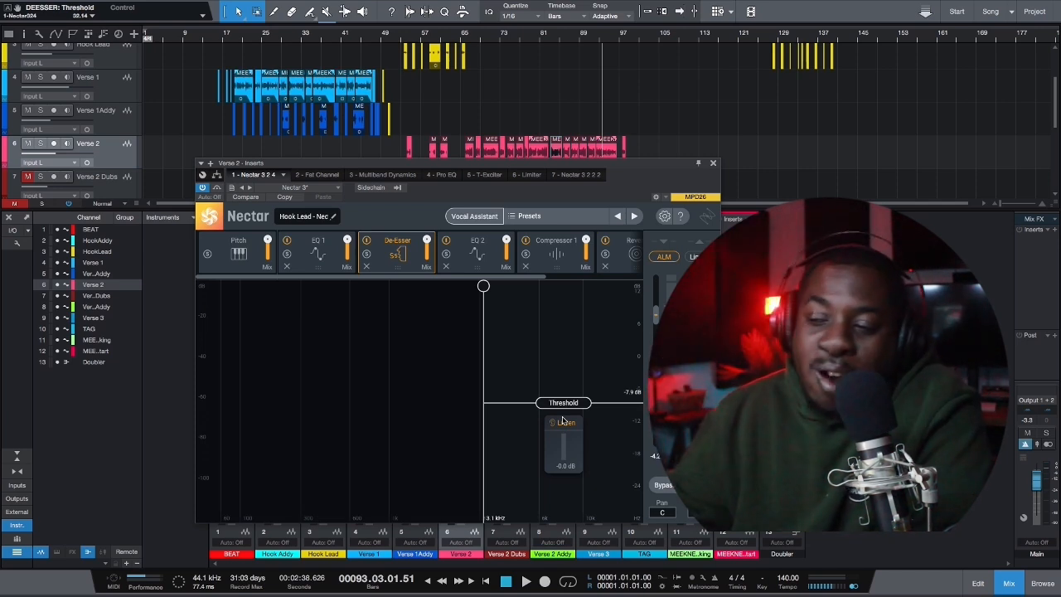
{"action": "key", "text": "space"}
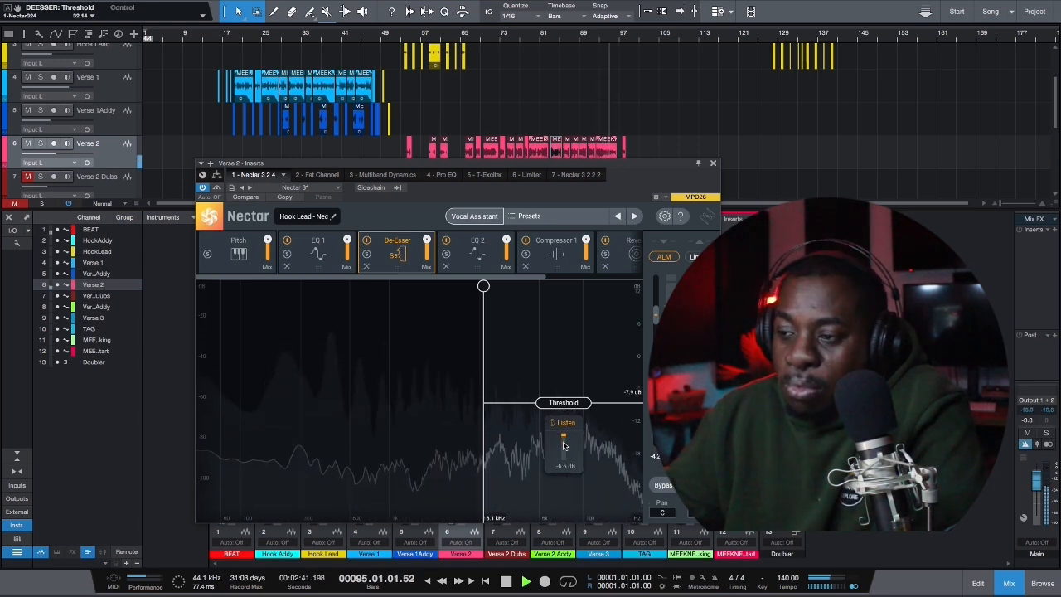
{"action": "key", "text": "space"}
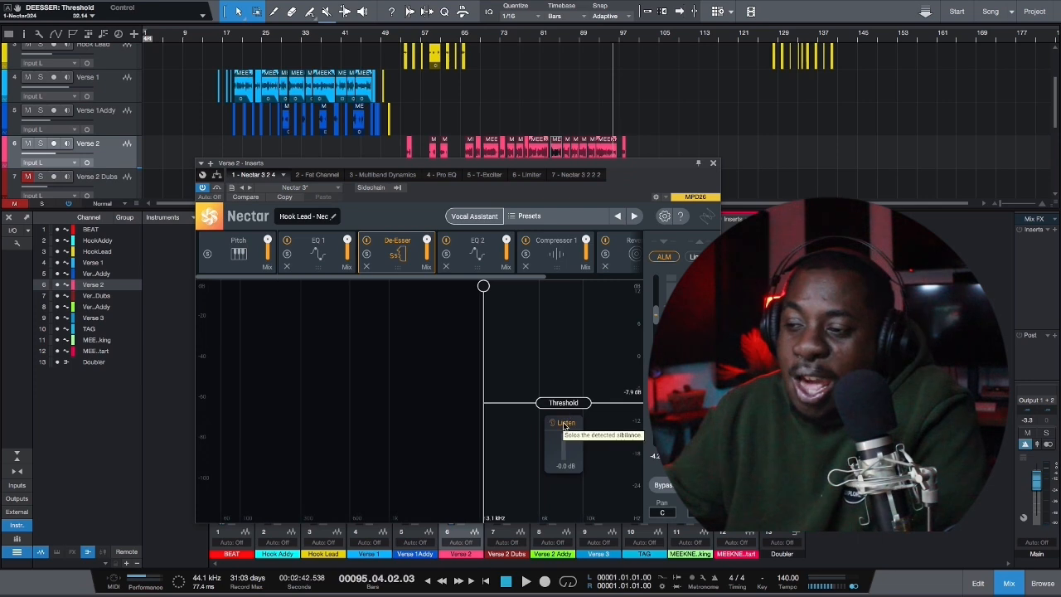
{"action": "left_click", "coordinate": [564, 425]}
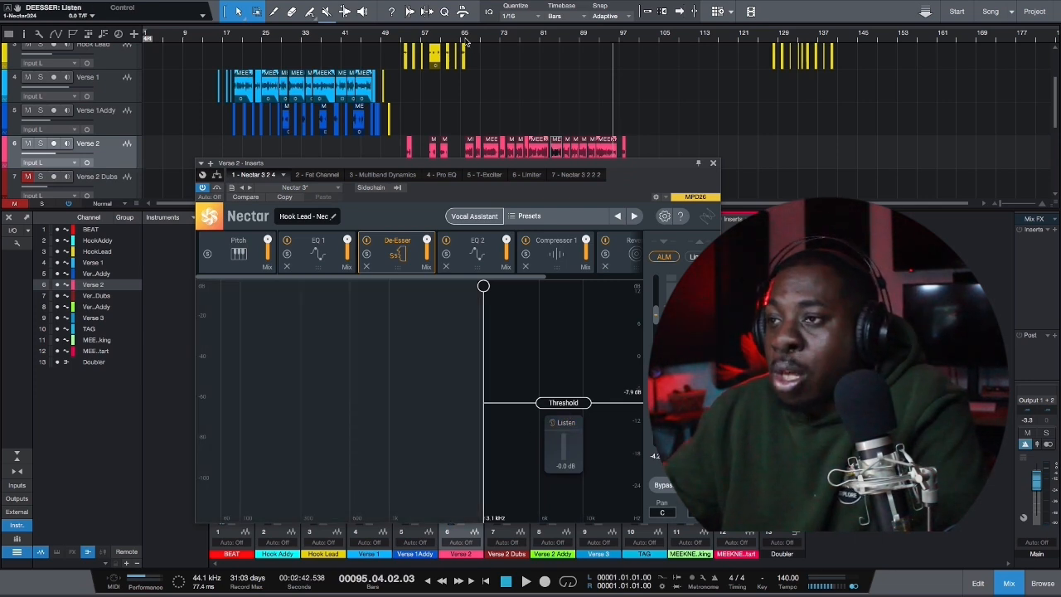
Step: Play Verse 2 from bar 66 and review Nectar's EQ 2 and Compressor 1 modules
{"action": "left_click", "coordinate": [466, 37]}
{"action": "left_click", "coordinate": [479, 249]}
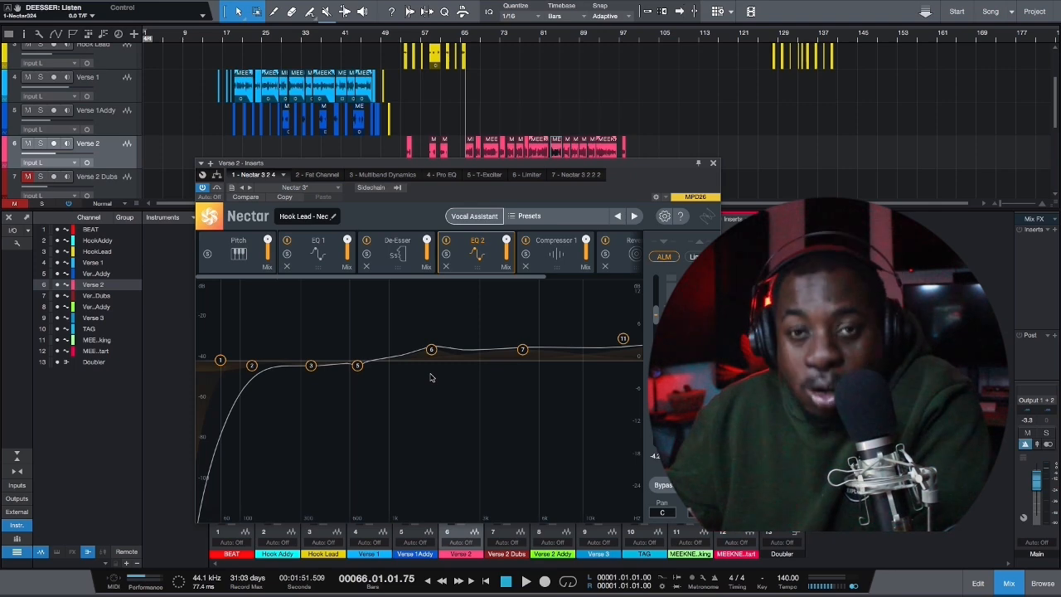
{"action": "key", "text": "space"}
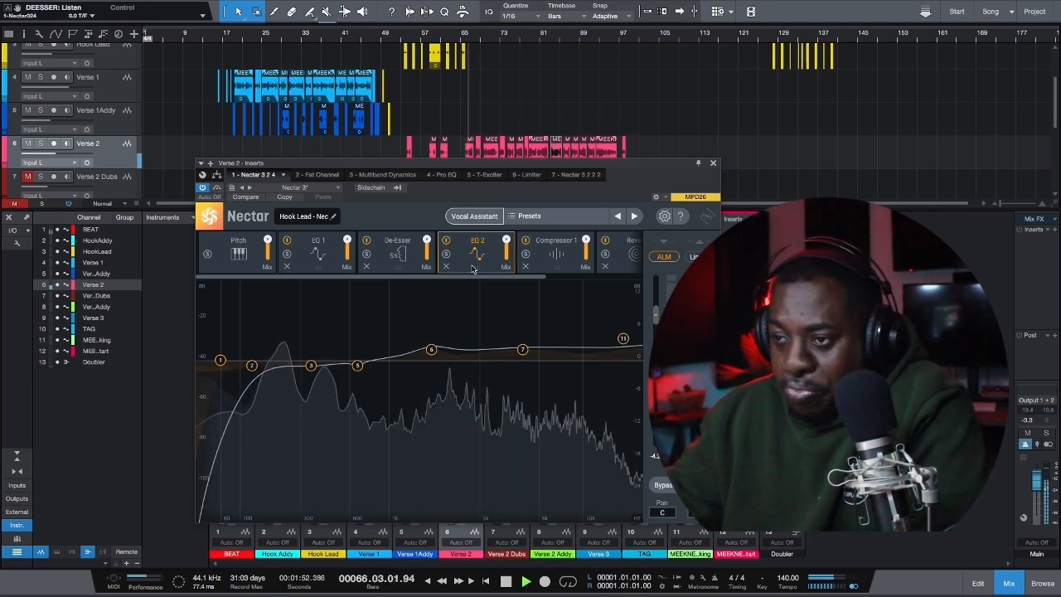
{"action": "left_click_drag", "start_coordinate": [395, 280], "coordinate": [428, 279]}
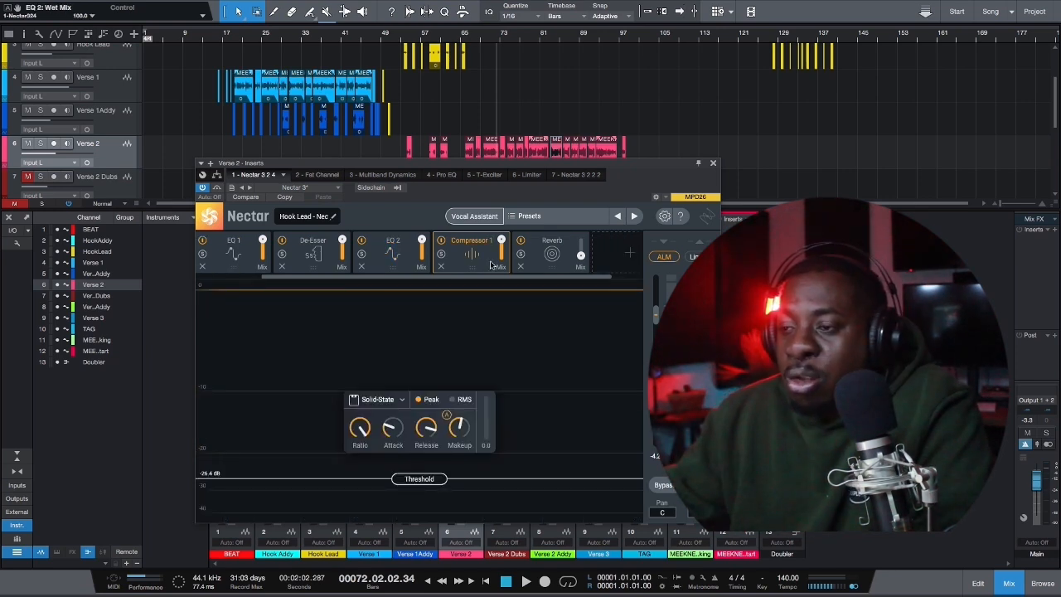
{"action": "key", "text": "space"}
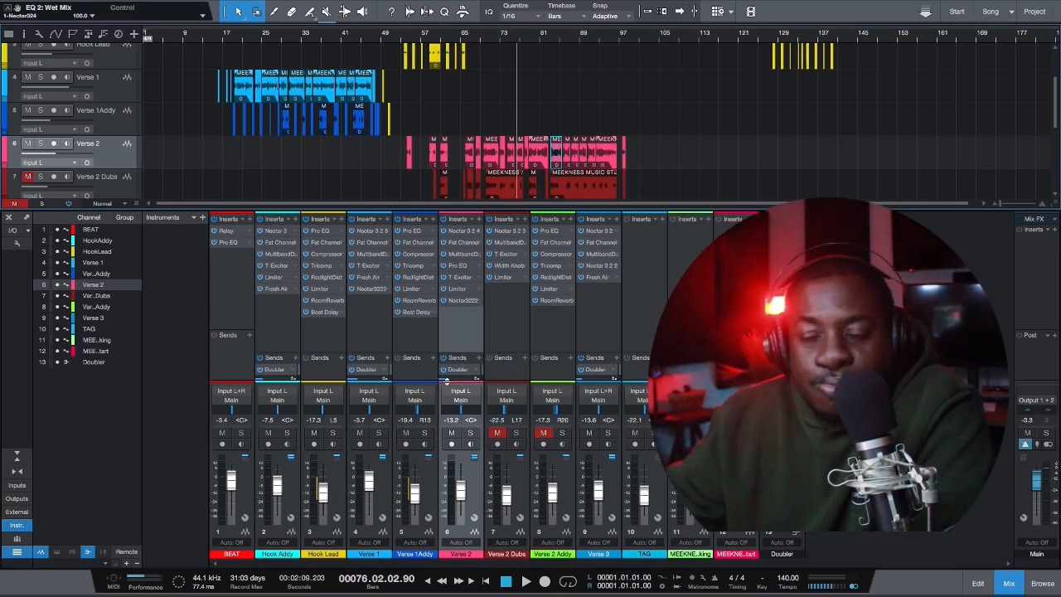
Step: Open the Vocal Doubler insert on the Doubler channel and audition the song from around bar 69
{"action": "left_click", "coordinate": [785, 533]}
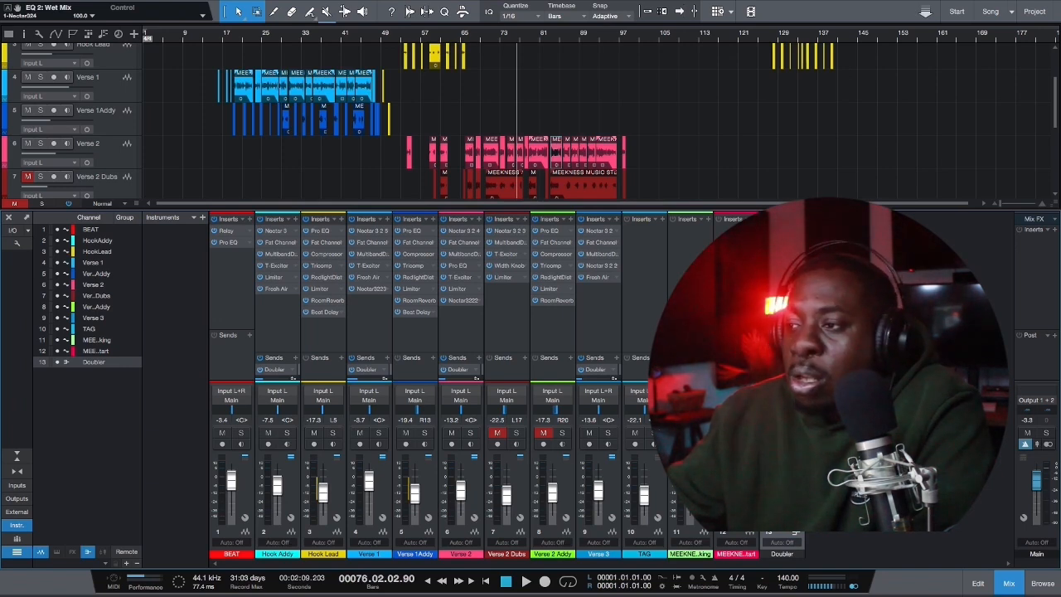
{"action": "double_click", "coordinate": [781, 231]}
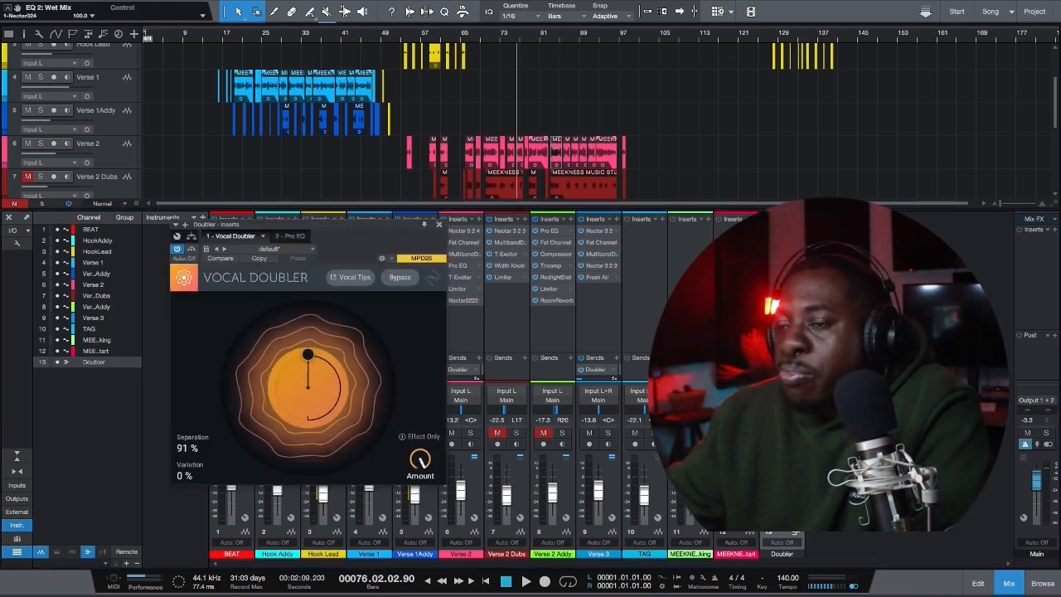
{"action": "left_click", "coordinate": [483, 42]}
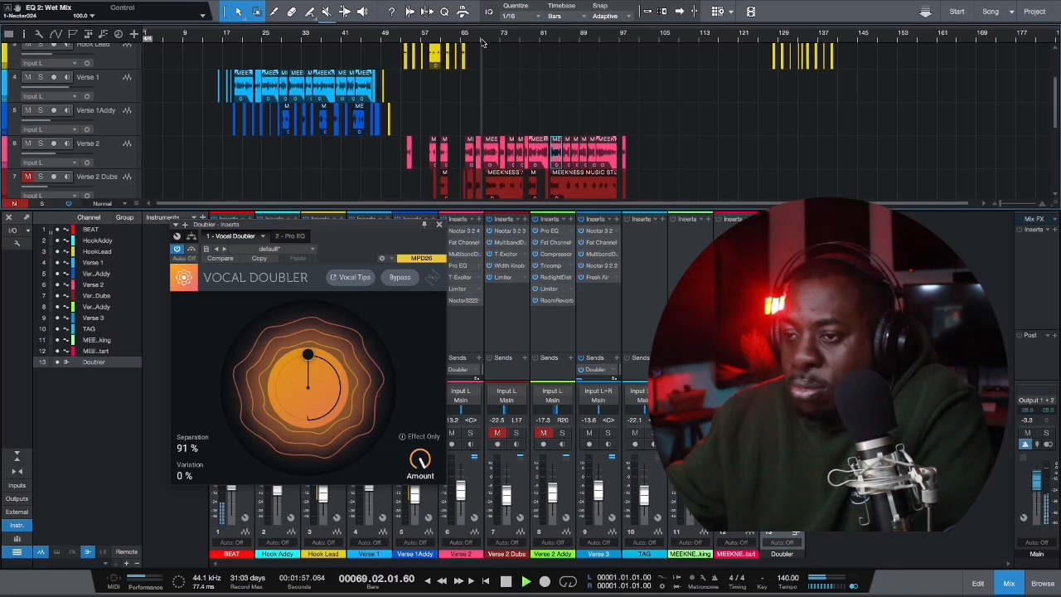
{"action": "key", "text": "space"}
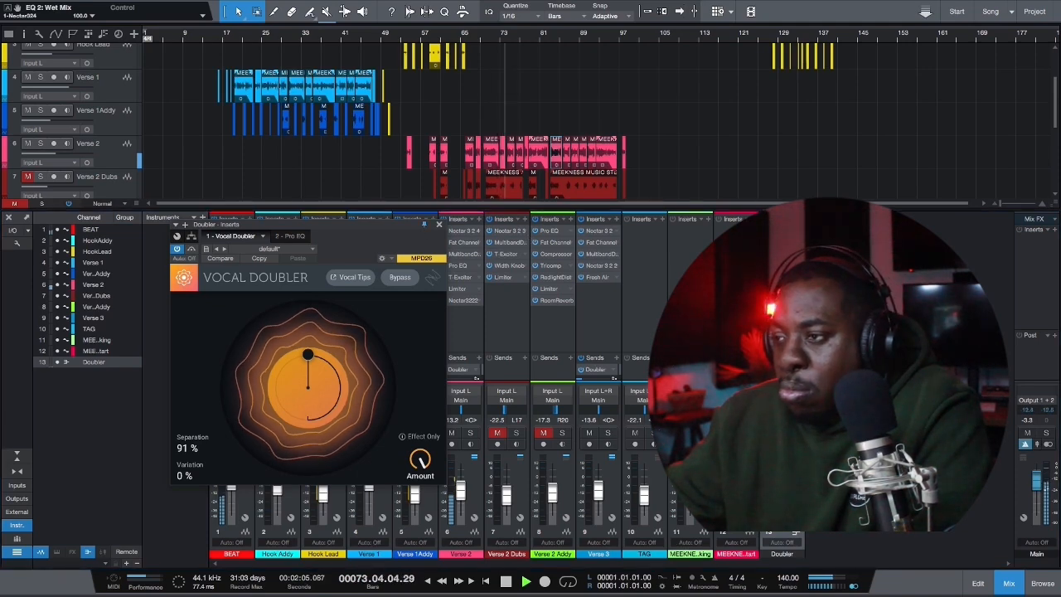
Step: Place the Doubler channel's Pro EQ beside the Vocal Doubler and set its low-cut frequency to 85.4 Hz
{"action": "left_click", "coordinate": [290, 236]}
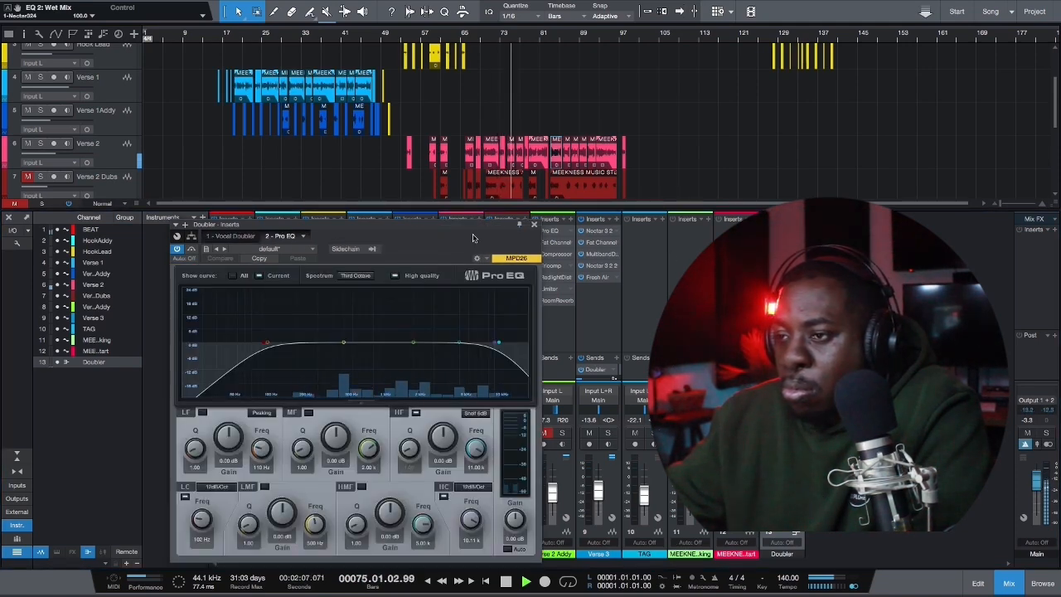
{"action": "left_click_drag", "start_coordinate": [470, 237], "coordinate": [738, 232]}
{"action": "left_click_drag", "start_coordinate": [331, 236], "coordinate": [263, 216]}
{"action": "left_click_drag", "start_coordinate": [663, 239], "coordinate": [601, 258]}
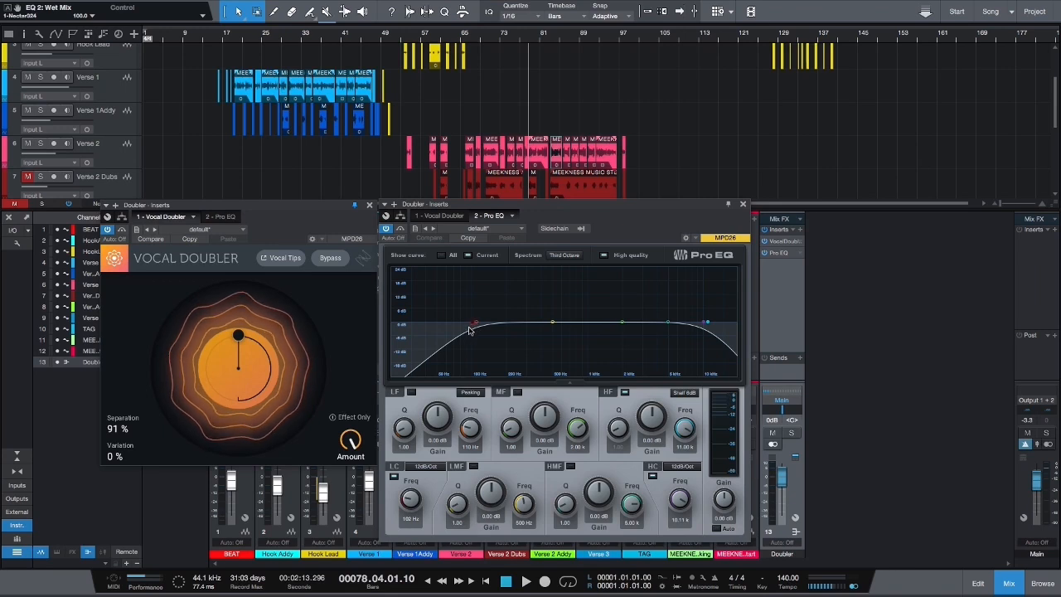
{"action": "left_click_drag", "start_coordinate": [472, 324], "coordinate": [466, 324]}
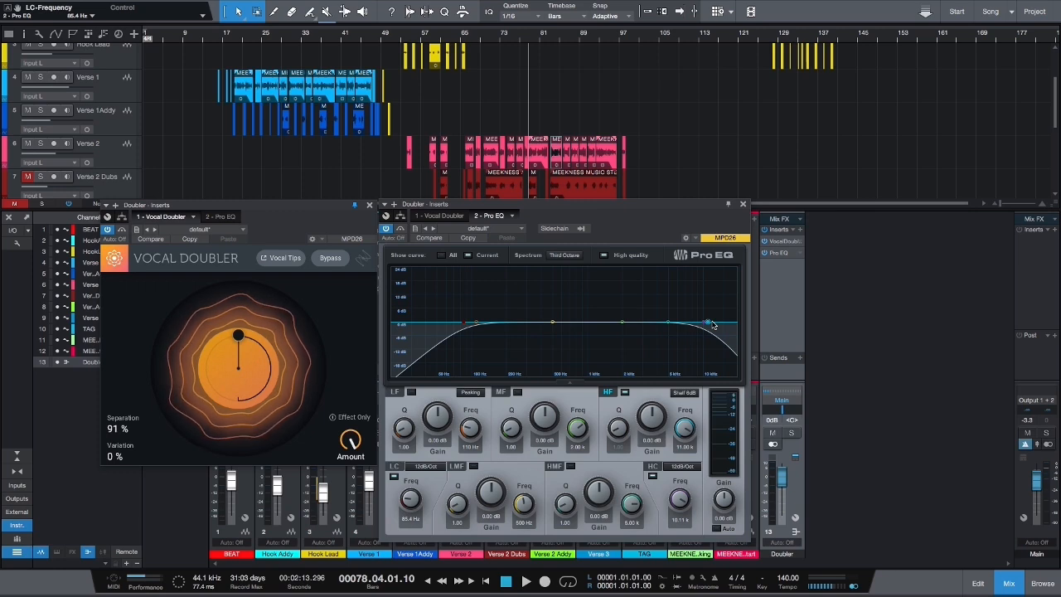
Step: Unmute Verse 2 Dubs and compare its level at -6.1 dB and -22.5 dB during playback from bar 64
{"action": "key", "text": "space"}
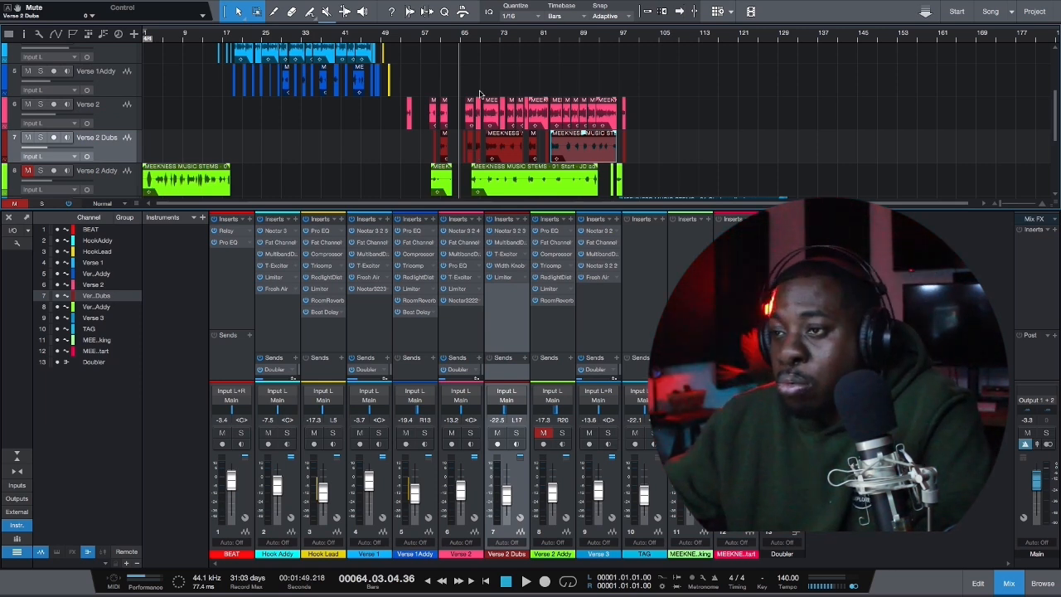
{"action": "key", "text": "space"}
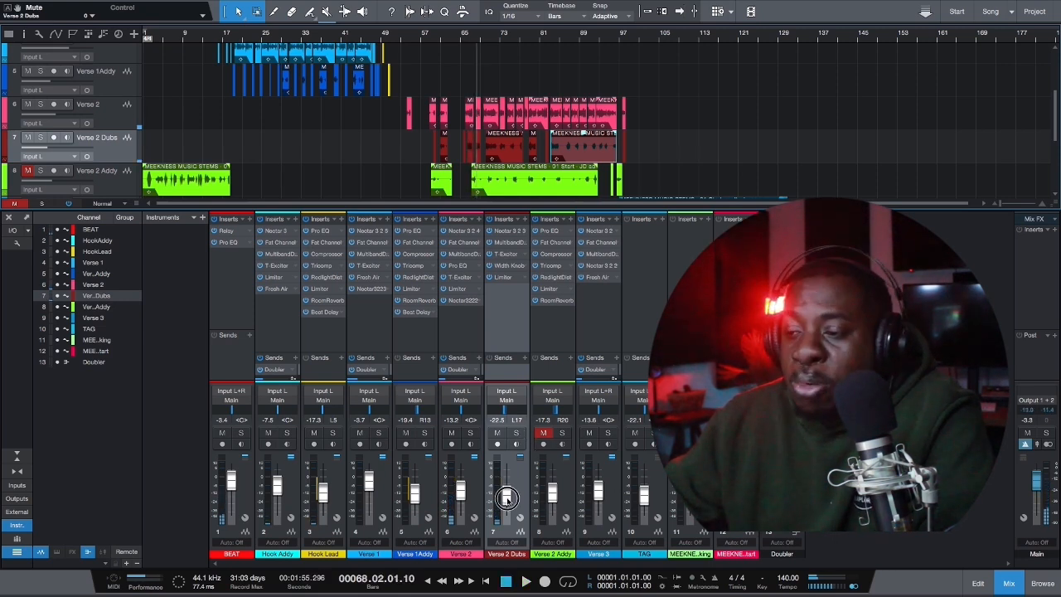
{"action": "left_click_drag", "start_coordinate": [506, 497], "coordinate": [509, 495]}
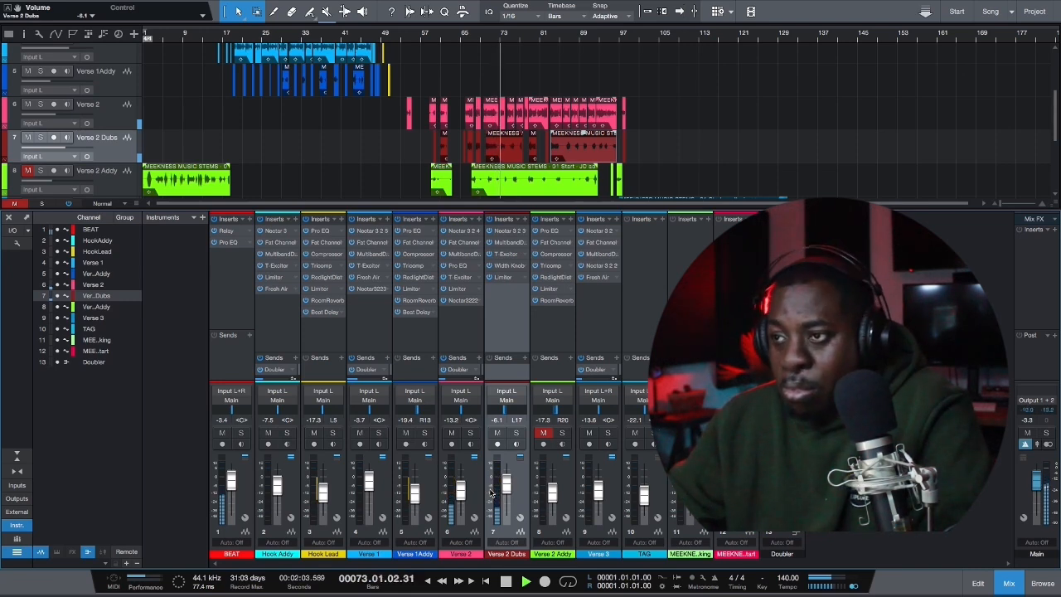
{"action": "key", "text": "space"}
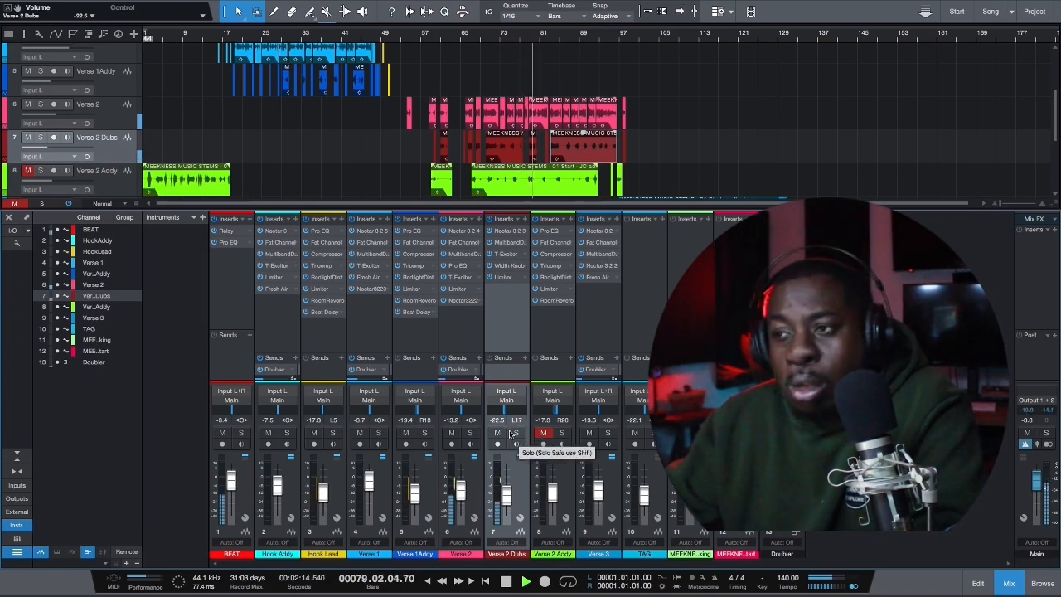
Step: Review the Width Knob insert on Verse 2 Dubs while playing the song from around bar 80
{"action": "left_click", "coordinate": [508, 265]}
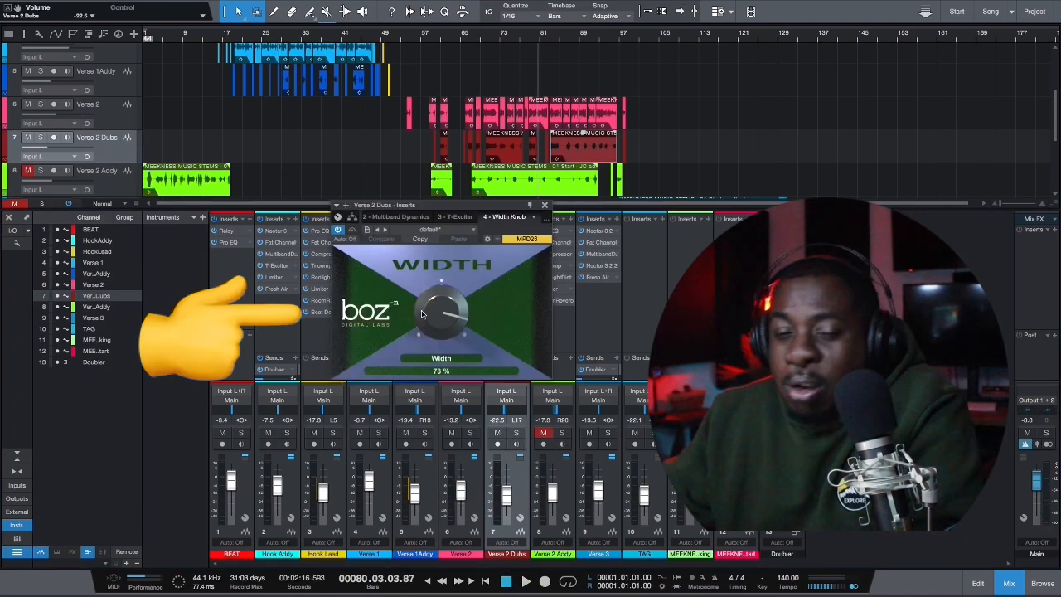
{"action": "mouse_move", "coordinate": [462, 292]}
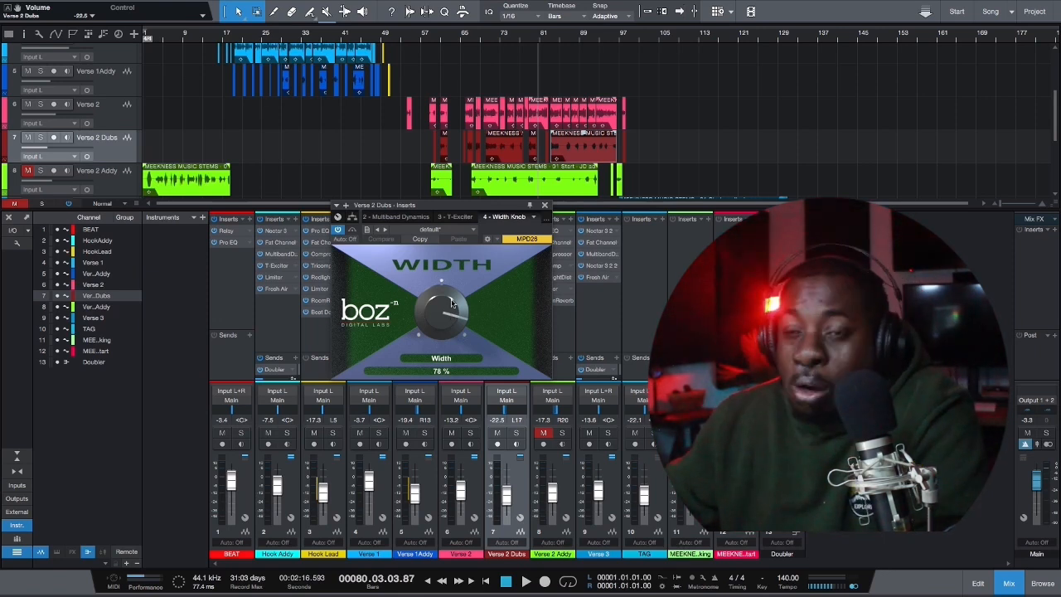
{"action": "left_click_drag", "start_coordinate": [515, 205], "coordinate": [479, 232]}
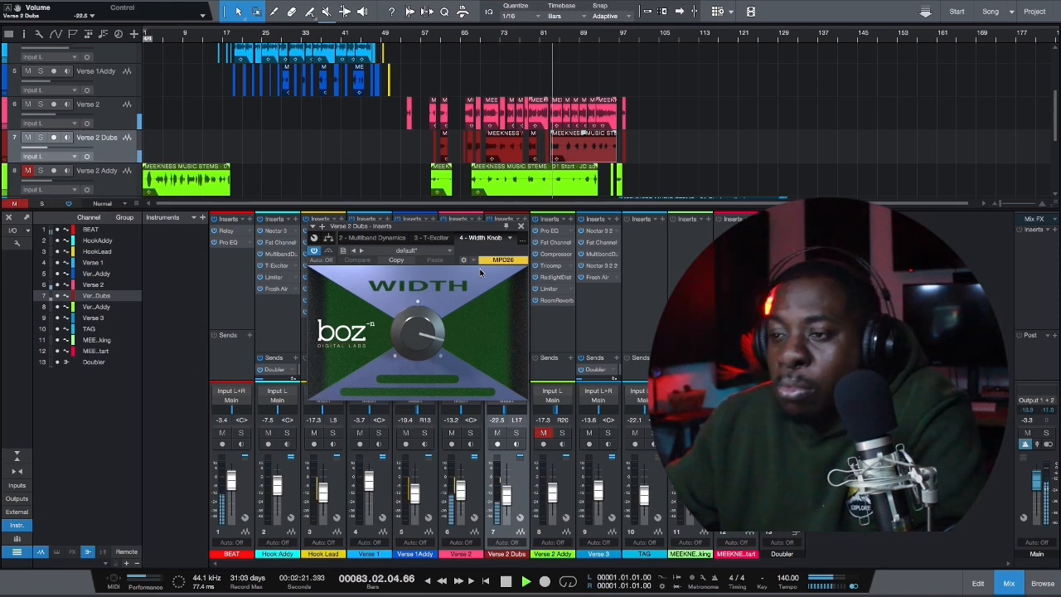
{"action": "left_click", "coordinate": [521, 228]}
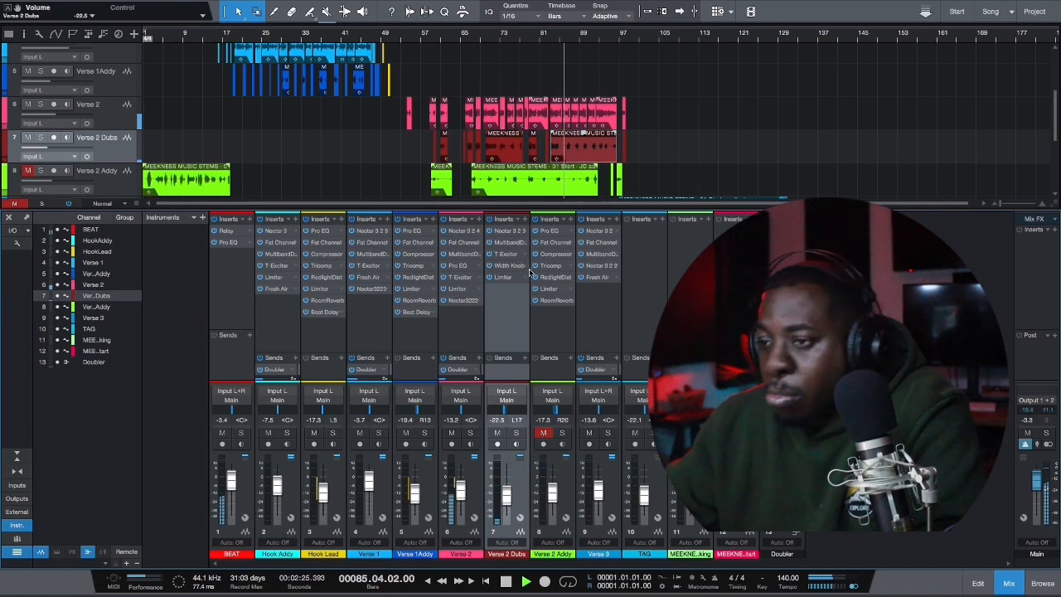
Step: Unmute Verse 2 Addy and inspect its waveform in the audio editor during playback from around bar 68
{"action": "left_click", "coordinate": [543, 433]}
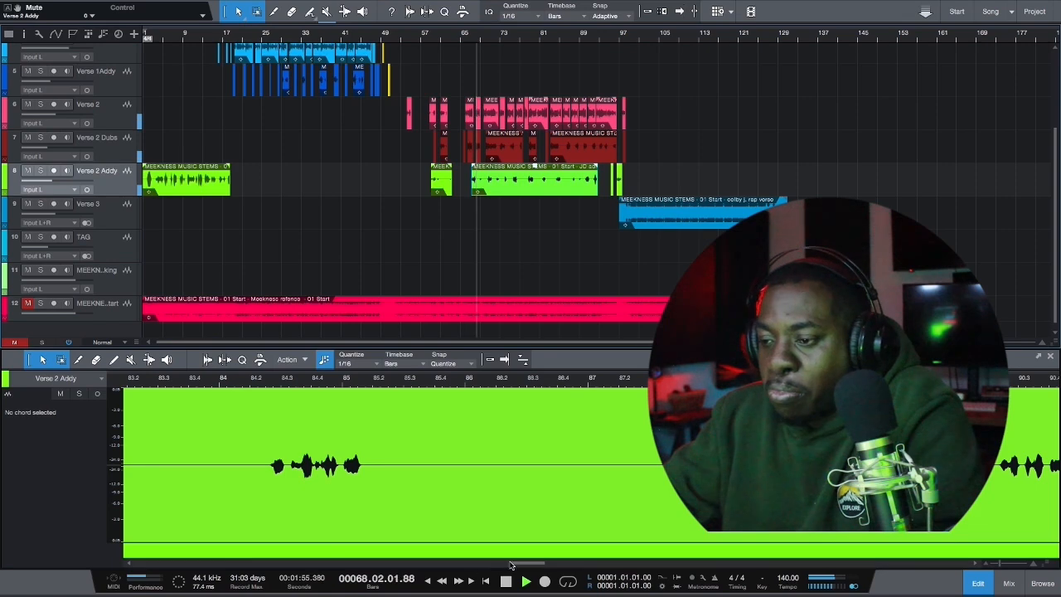
{"action": "left_click_drag", "start_coordinate": [507, 563], "coordinate": [474, 563]}
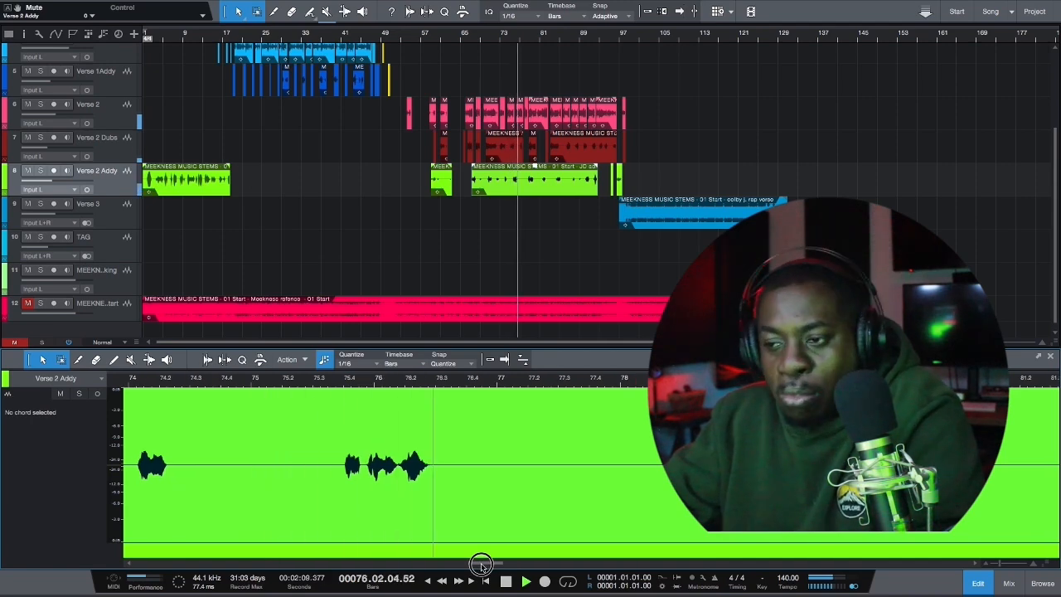
{"action": "key", "text": "F3"}
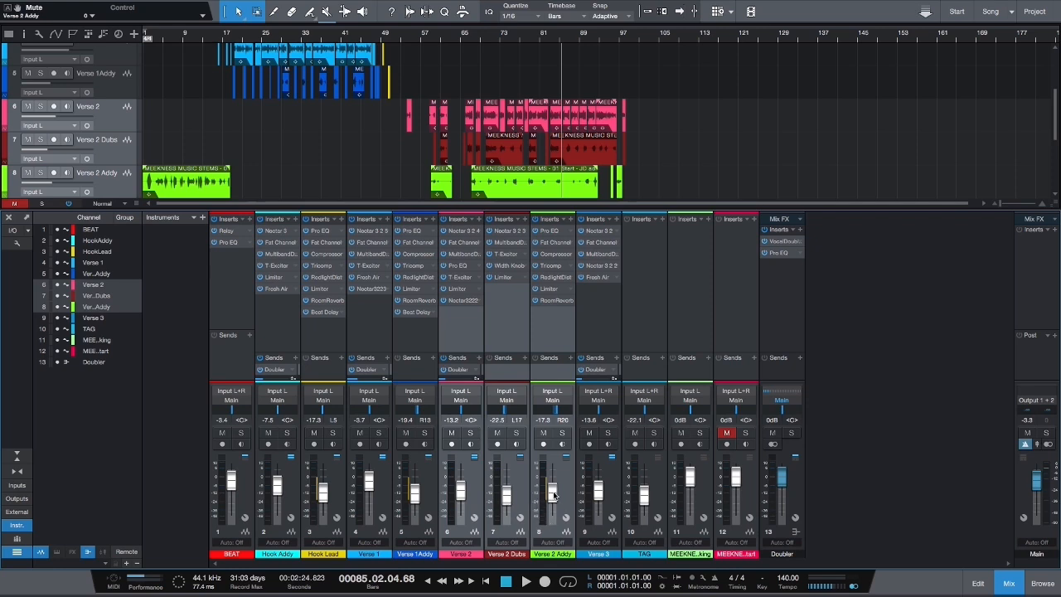
Step: Open the Pro EQ insert on Verse 2 Addy and place its window clear for reviewing the curve and band settings
{"action": "mouse_move", "coordinate": [545, 494]}
{"action": "left_click", "coordinate": [571, 231]}
{"action": "left_click", "coordinate": [579, 242]}
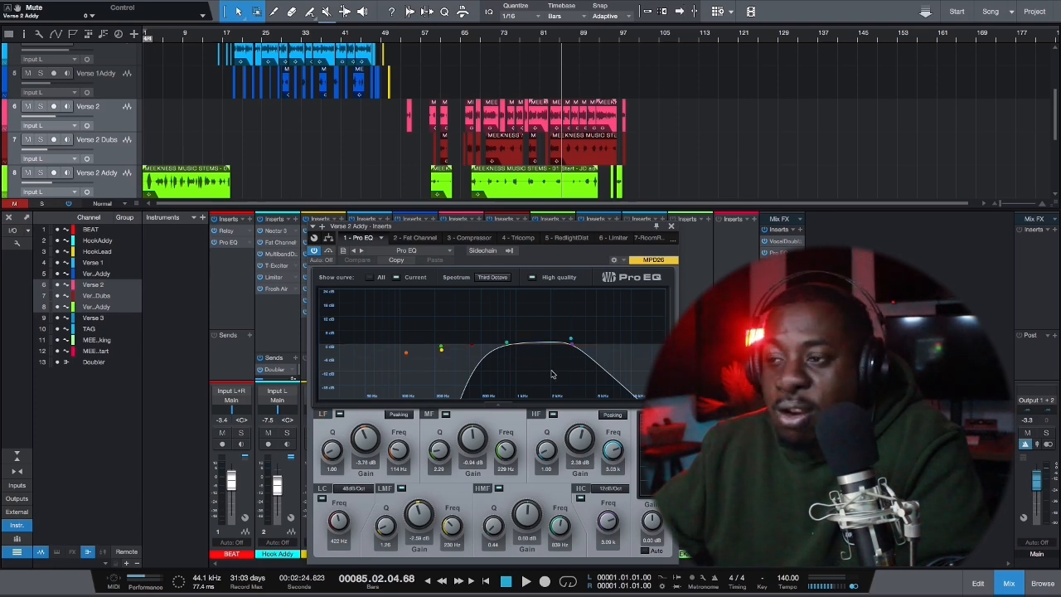
{"action": "left_click_drag", "start_coordinate": [561, 229], "coordinate": [470, 173]}
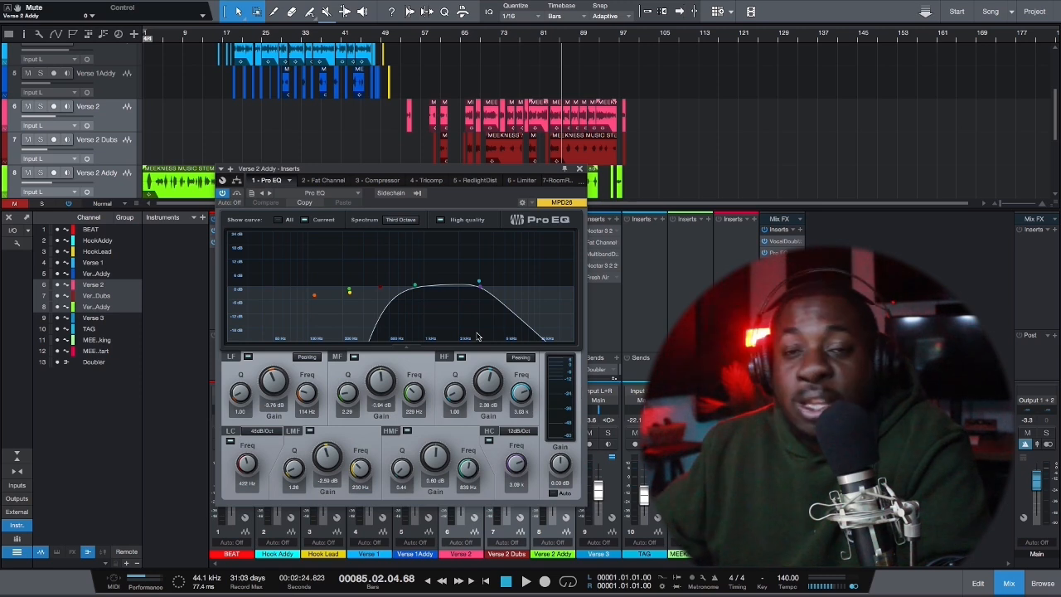